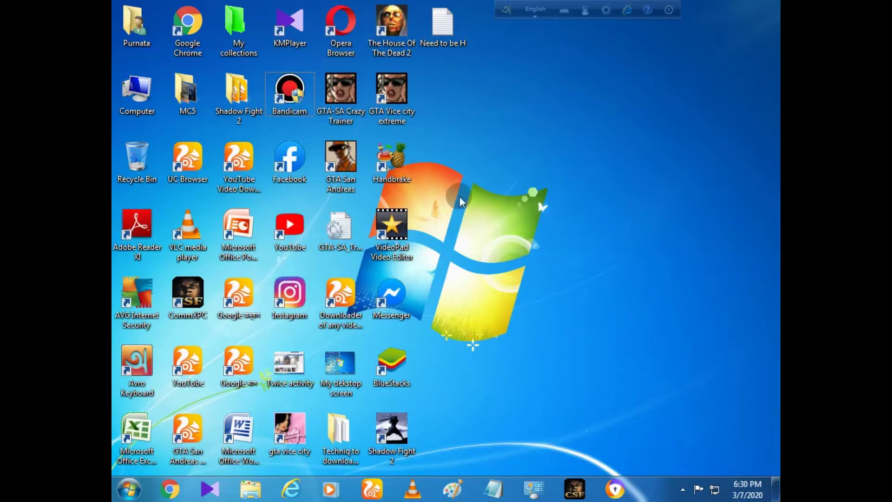
{"action": "double_click", "coordinate": [133, 95]}
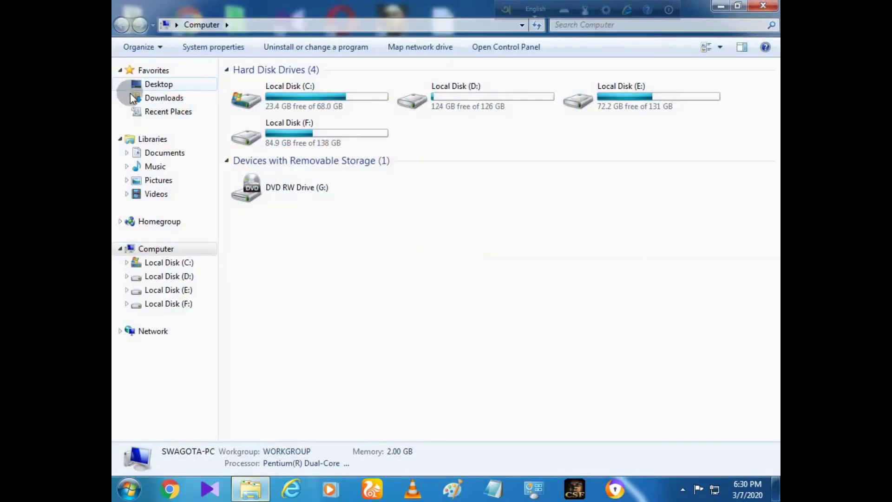
{"action": "double_click", "coordinate": [424, 95]}
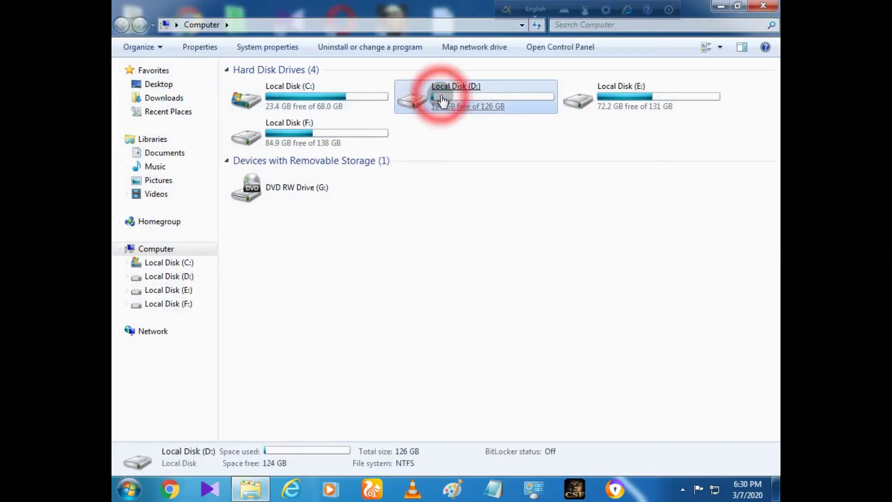
{"action": "double_click", "coordinate": [357, 86]}
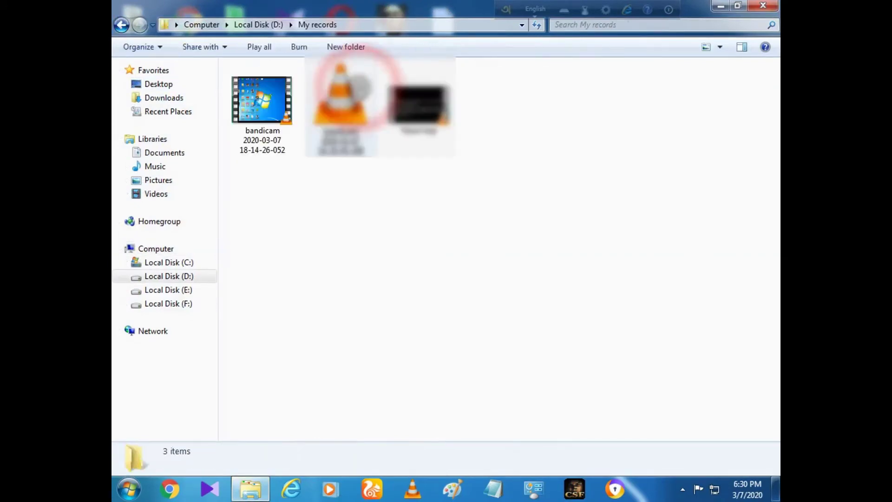
{"action": "left_click", "coordinate": [360, 88]}
{"action": "left_click", "coordinate": [290, 141]}
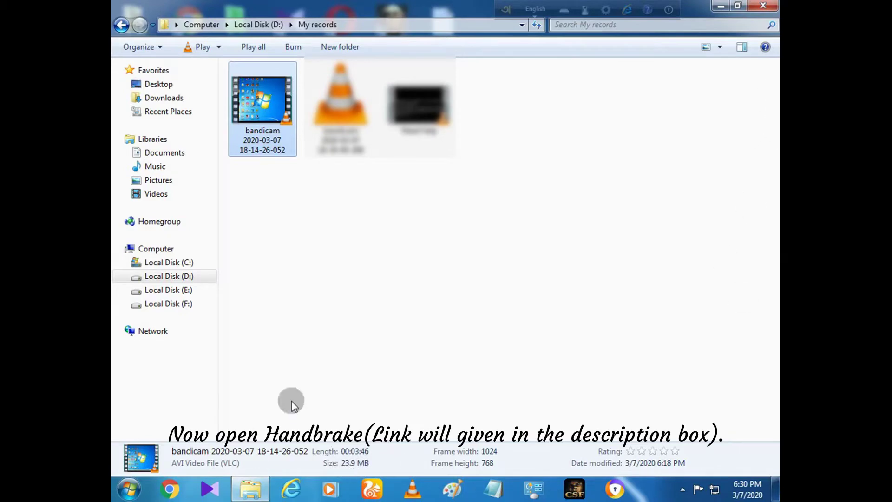
{"action": "left_click", "coordinate": [763, 5]}
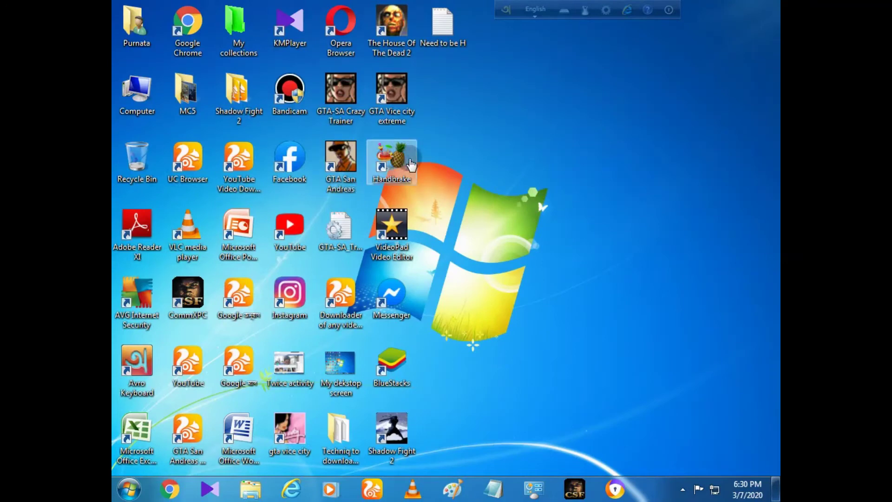
{"action": "double_click", "coordinate": [407, 166]}
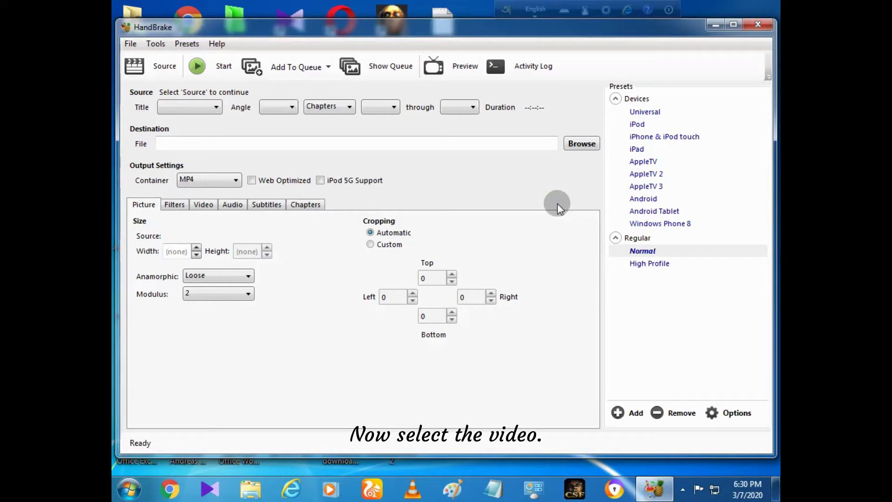
{"action": "left_click", "coordinate": [163, 66]}
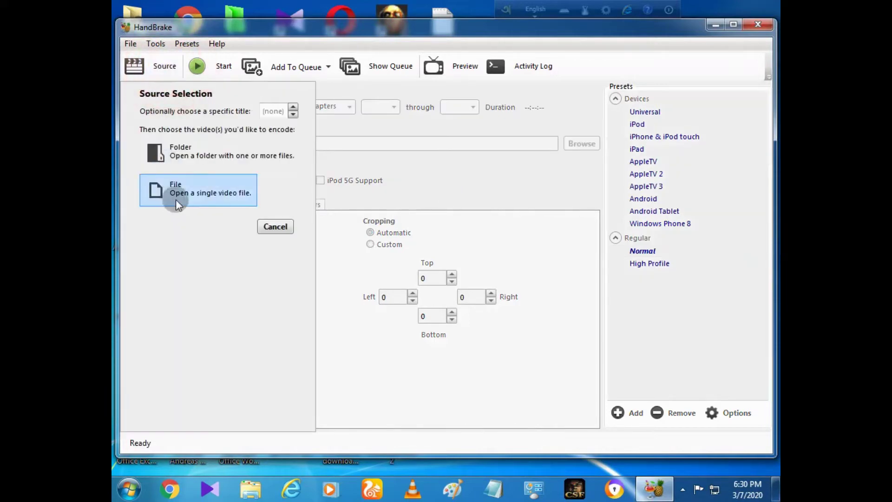
{"action": "left_click", "coordinate": [182, 195]}
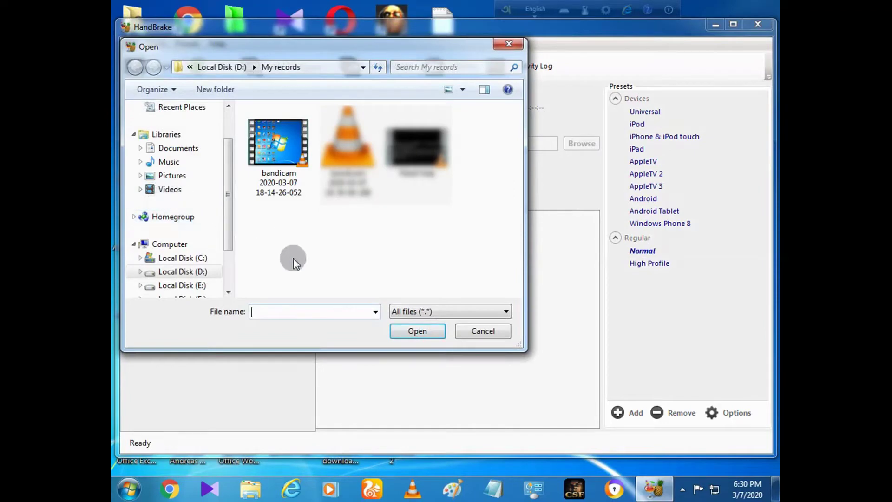
{"action": "double_click", "coordinate": [279, 128]}
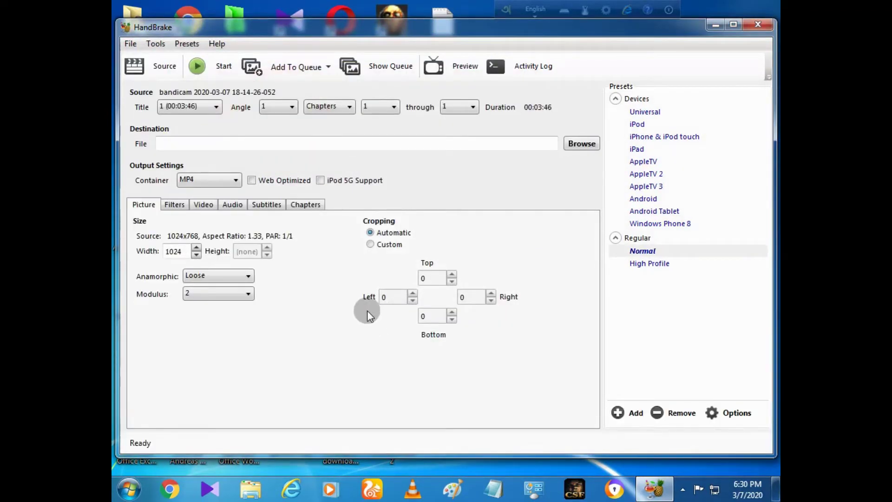
Set the picture cropping to Custom and the video framerate mode to Constant Framerate
{"action": "left_click", "coordinate": [370, 245]}
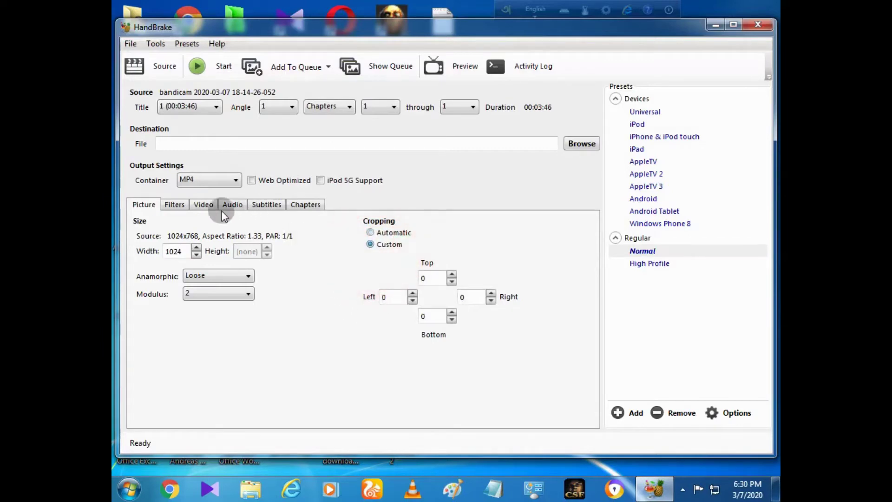
{"action": "left_click", "coordinate": [209, 207]}
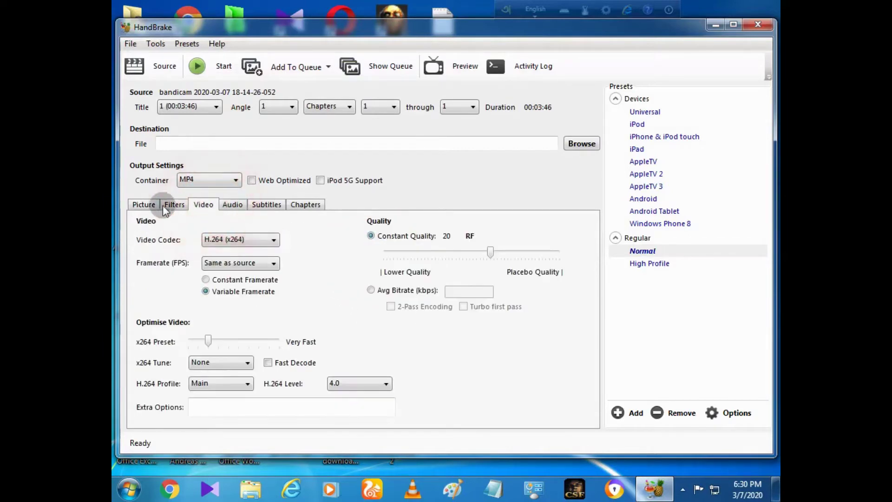
{"action": "left_click", "coordinate": [158, 205]}
{"action": "left_click", "coordinate": [202, 205]}
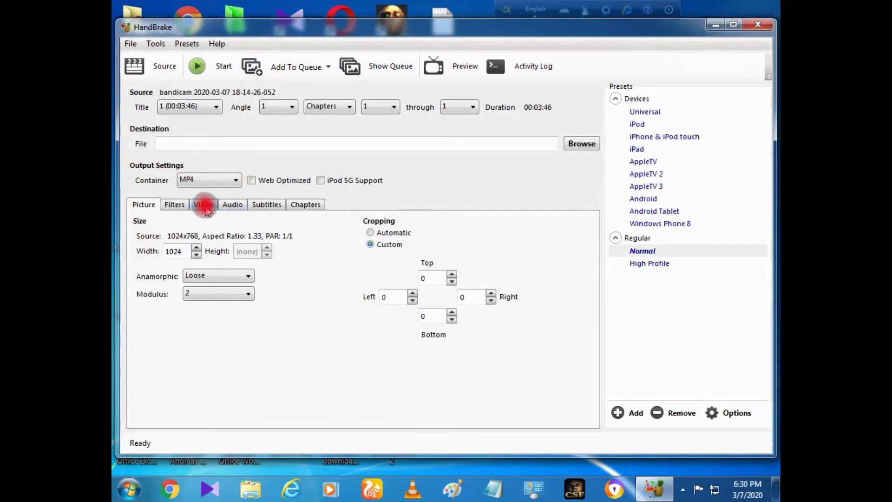
{"action": "left_click", "coordinate": [210, 279]}
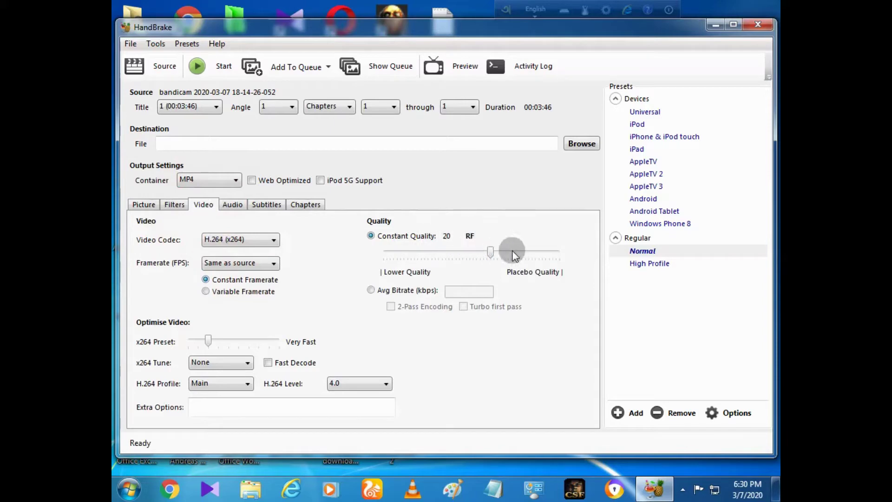
Try the constant quality at RF 0 and return it to RF 20
{"action": "left_click", "coordinate": [496, 252]}
{"action": "left_click_drag", "start_coordinate": [514, 252], "coordinate": [569, 253]}
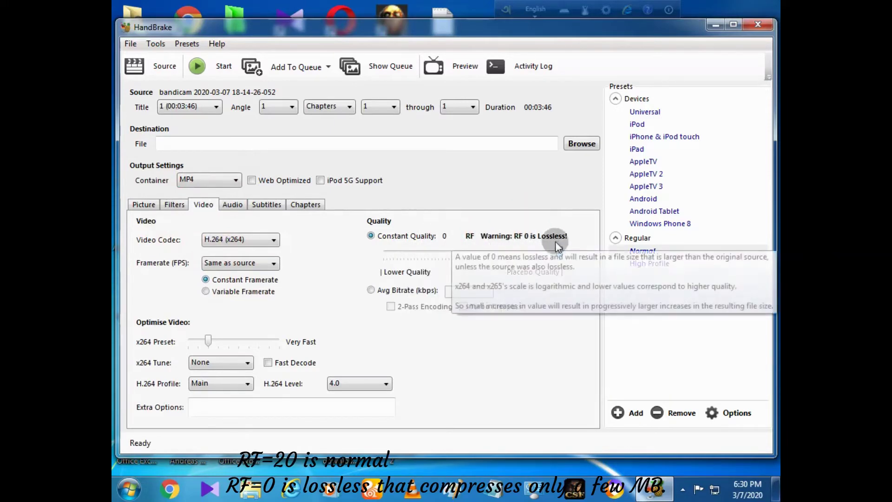
{"action": "left_click", "coordinate": [558, 254]}
{"action": "left_click_drag", "start_coordinate": [559, 255], "coordinate": [488, 261]}
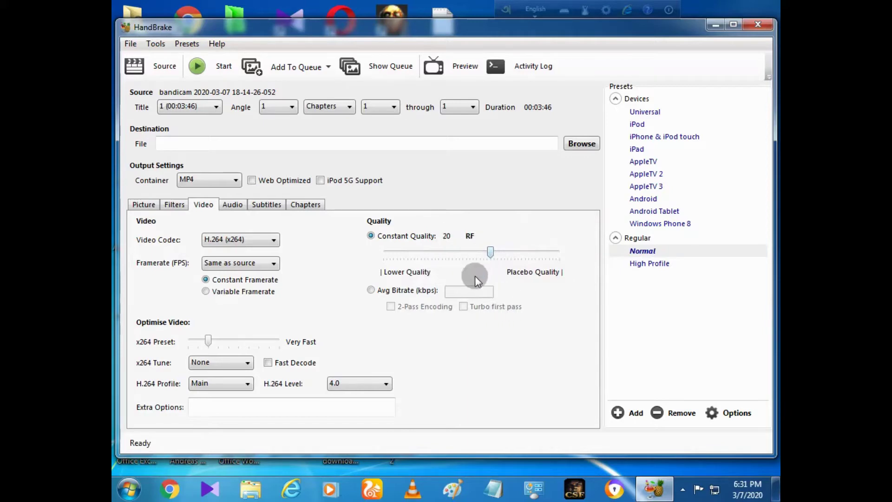
Set the video preview to start at 2 with a duration of 45, and close it without playing
{"action": "left_click", "coordinate": [175, 204]}
{"action": "left_click", "coordinate": [137, 204]}
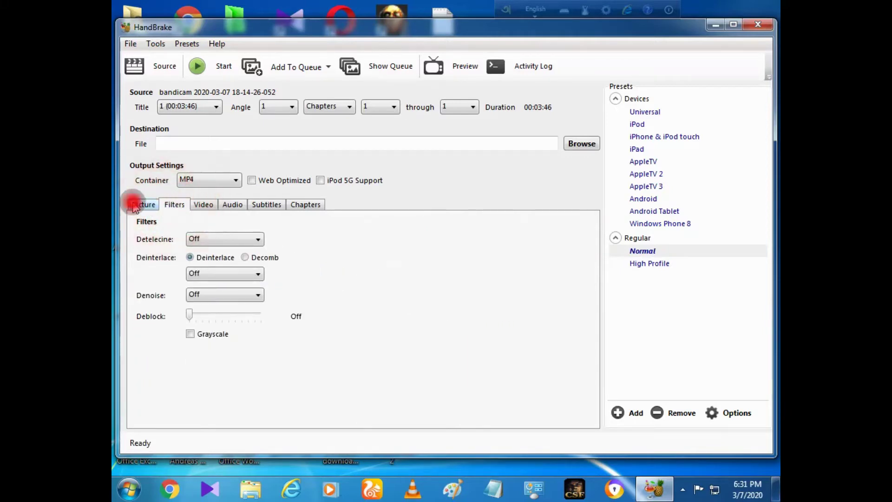
{"action": "left_click", "coordinate": [447, 73]}
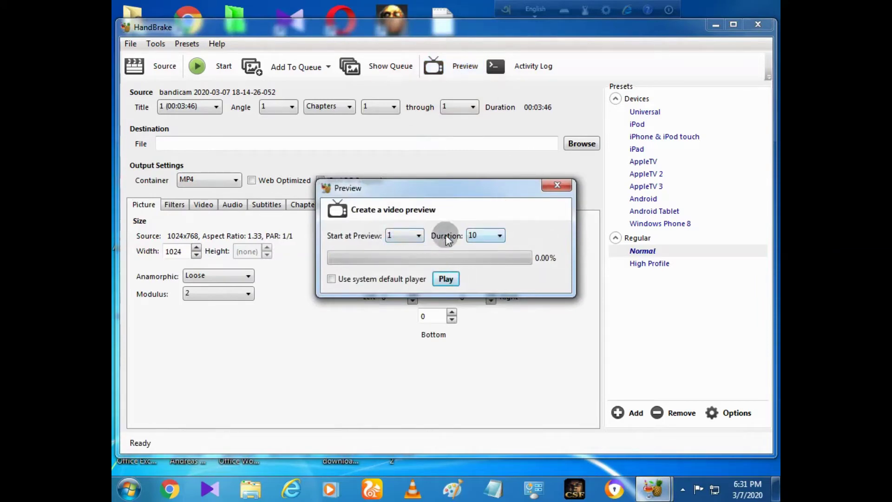
{"action": "left_click", "coordinate": [418, 235]}
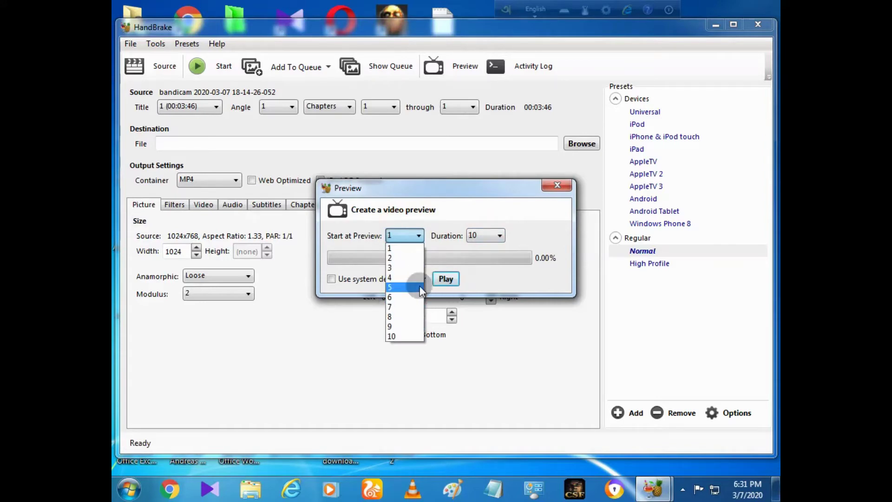
{"action": "left_click", "coordinate": [411, 257]}
{"action": "left_click", "coordinate": [468, 237]}
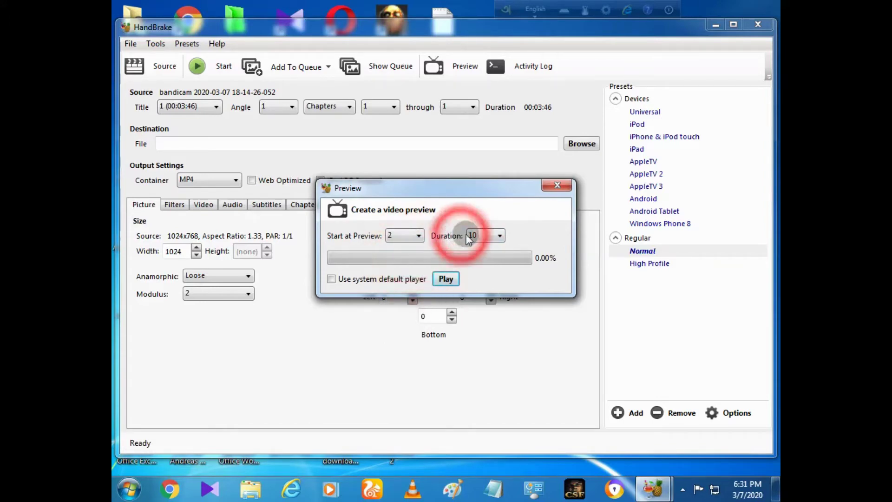
{"action": "left_click", "coordinate": [484, 274]}
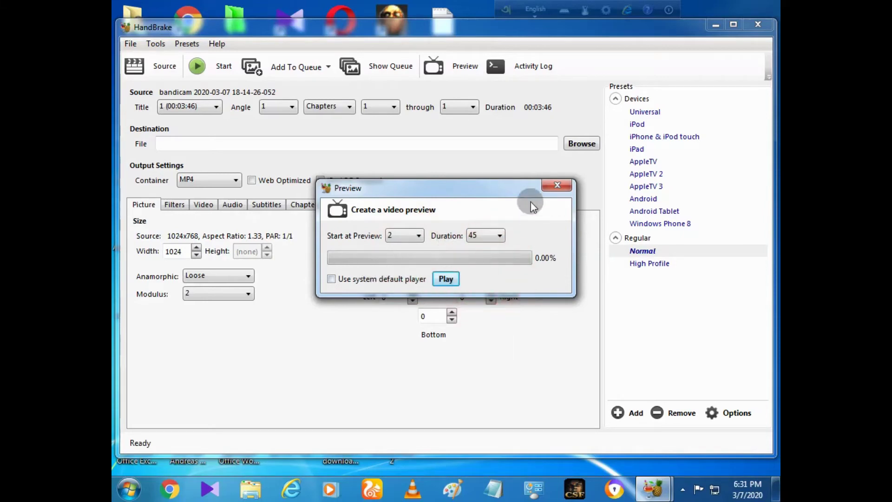
{"action": "left_click", "coordinate": [557, 185]}
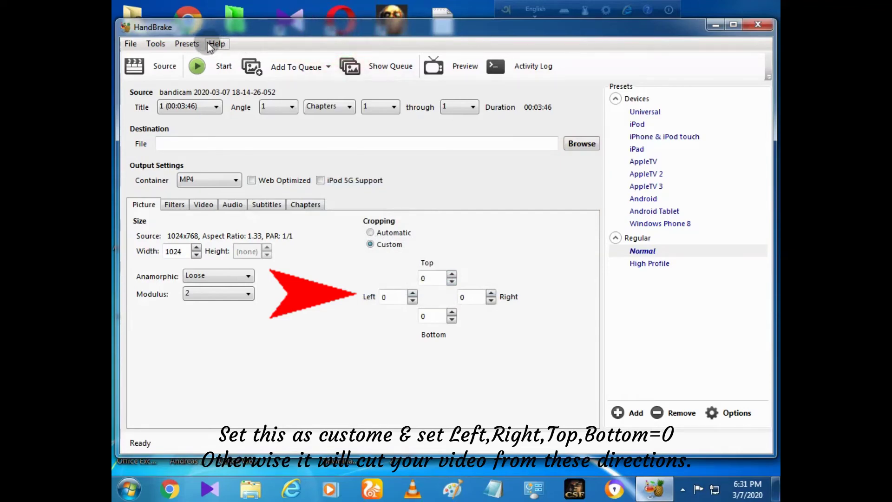
Set the destination to Ghost.mp4 in D:\My records and encode the video
{"action": "left_click", "coordinate": [581, 144]}
{"action": "left_click_drag", "start_coordinate": [330, 43], "coordinate": [352, 189]}
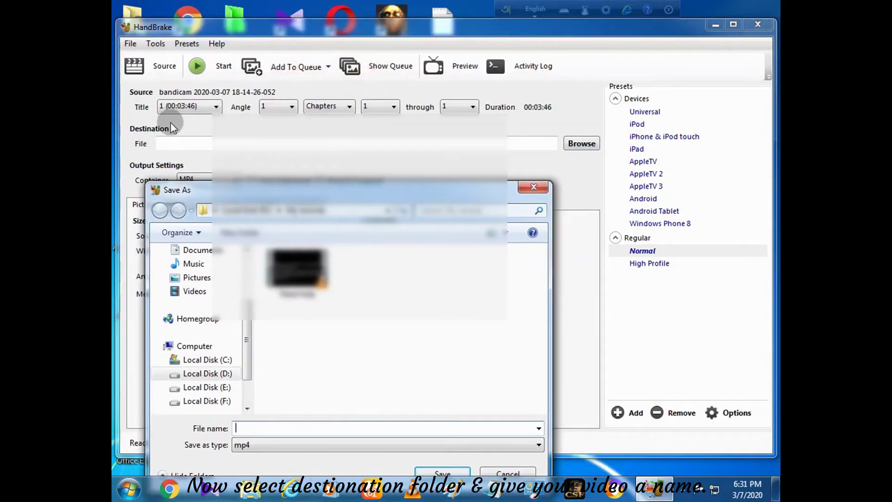
{"action": "left_click_drag", "start_coordinate": [255, 188], "coordinate": [279, 95]}
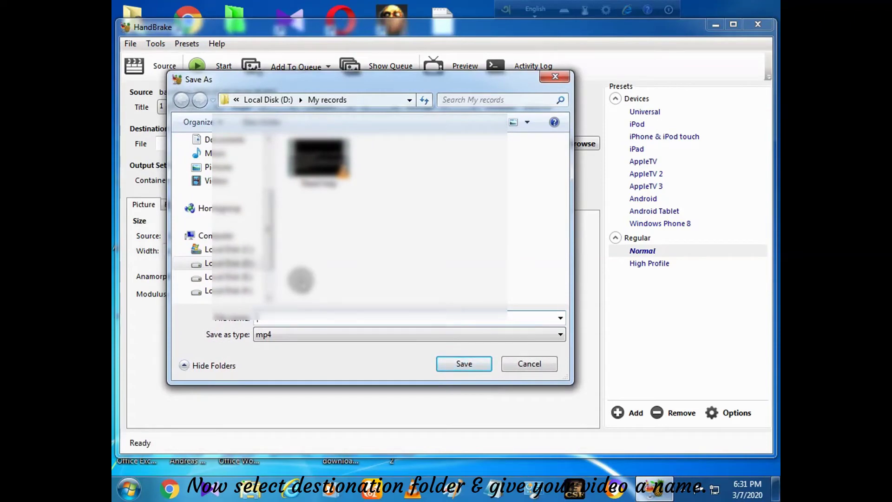
{"action": "type", "text": "Shoot"}
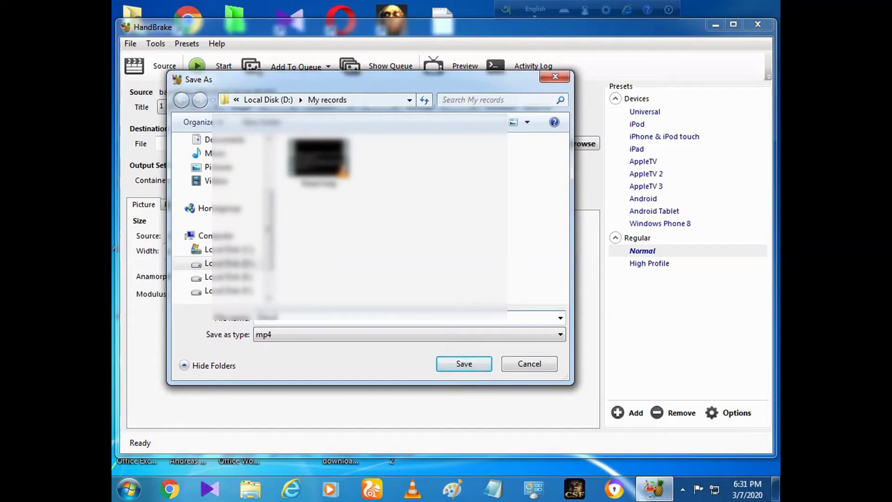
{"action": "left_click", "coordinate": [465, 365]}
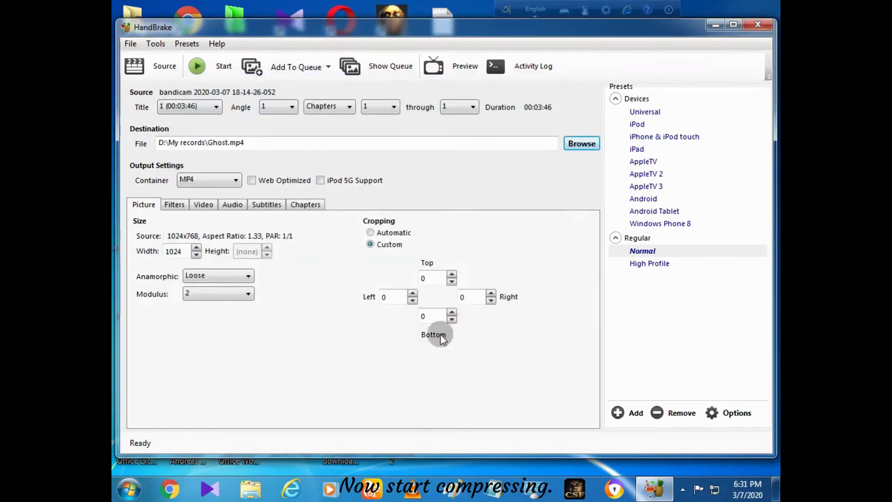
{"action": "left_click", "coordinate": [214, 73]}
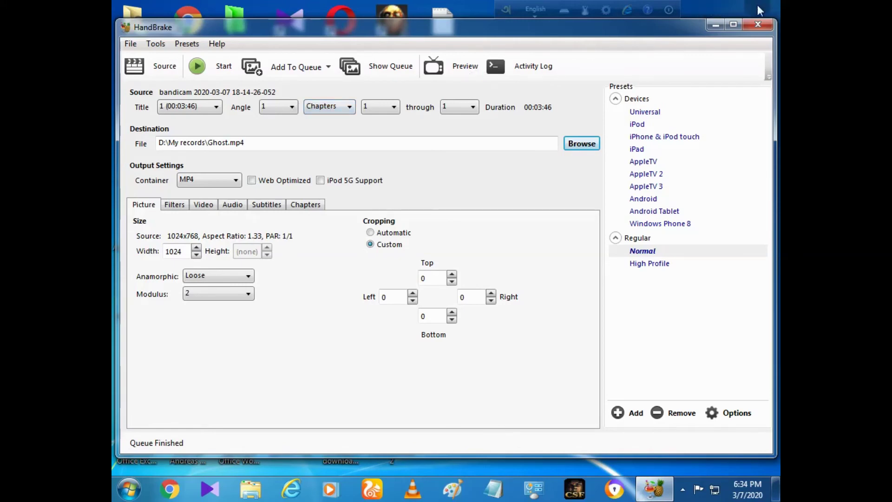
{"action": "left_click", "coordinate": [757, 26]}
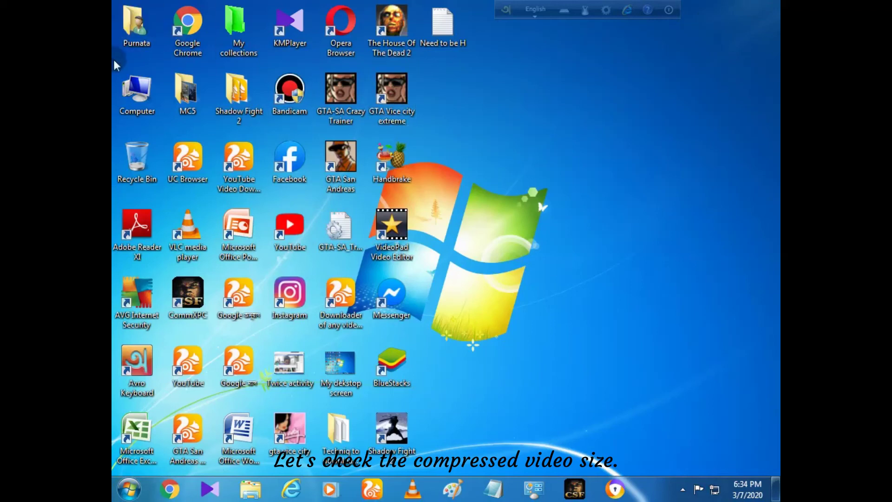
Compare the file sizes of the original bandicam video and the compressed Ghost video in D:\My records
{"action": "left_click", "coordinate": [131, 81]}
{"action": "double_click", "coordinate": [132, 81]}
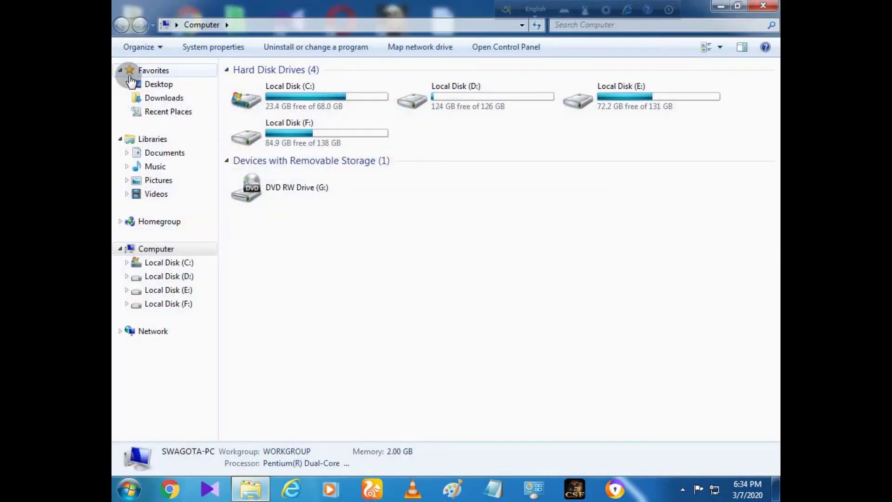
{"action": "double_click", "coordinate": [413, 99]}
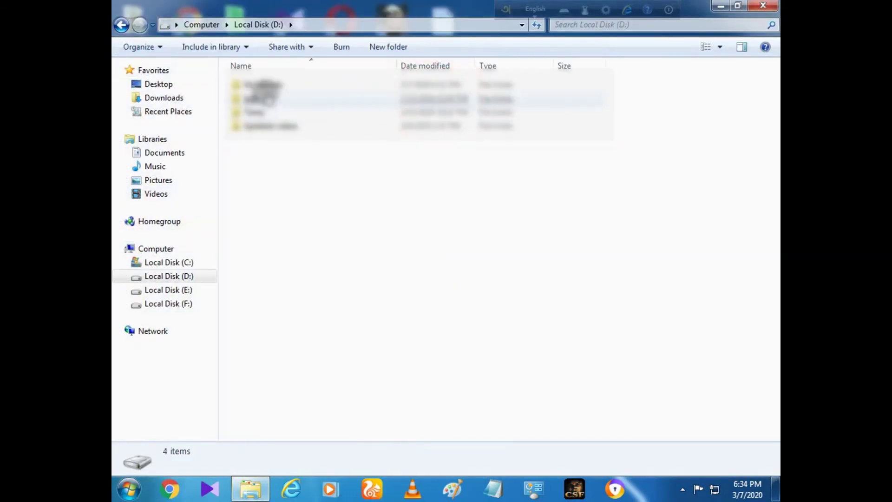
{"action": "double_click", "coordinate": [259, 85]}
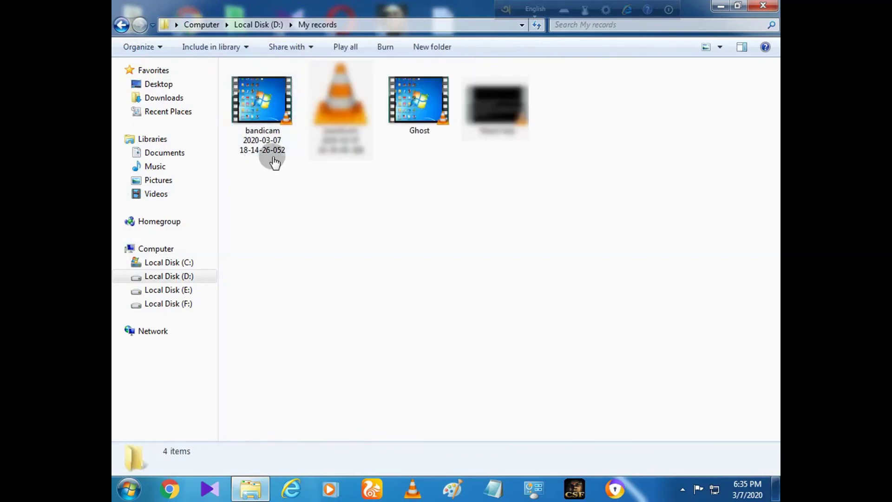
{"action": "left_click", "coordinate": [257, 90]}
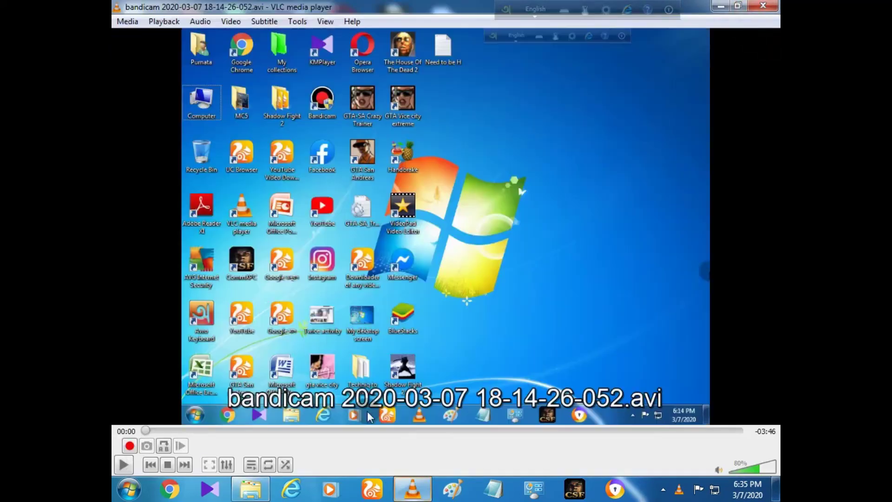
{"action": "left_click", "coordinate": [763, 6]}
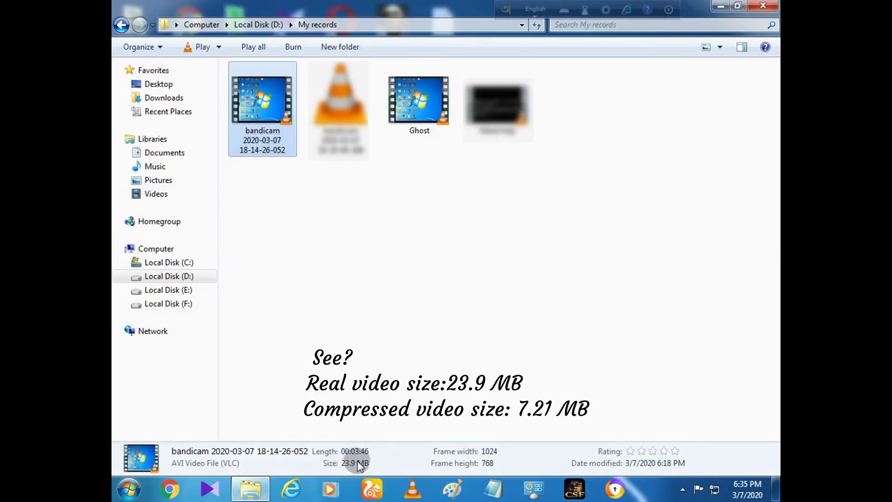
{"action": "left_click", "coordinate": [431, 120]}
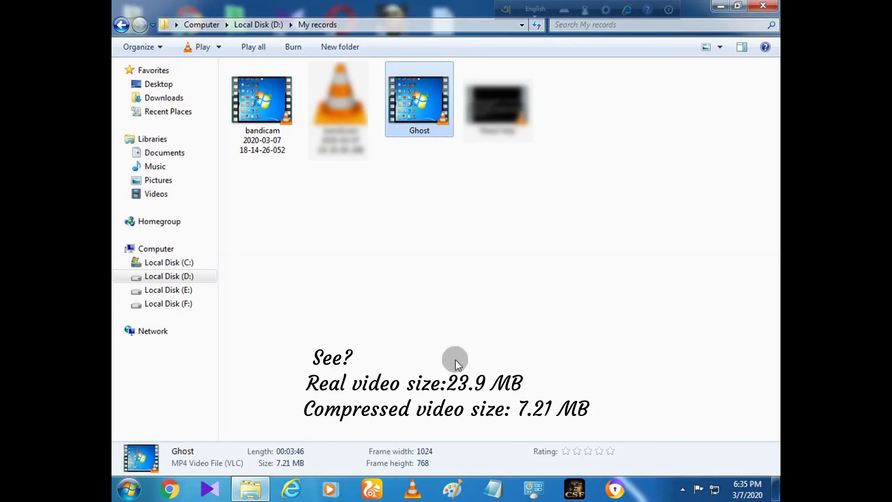
{"action": "left_click", "coordinate": [763, 5]}
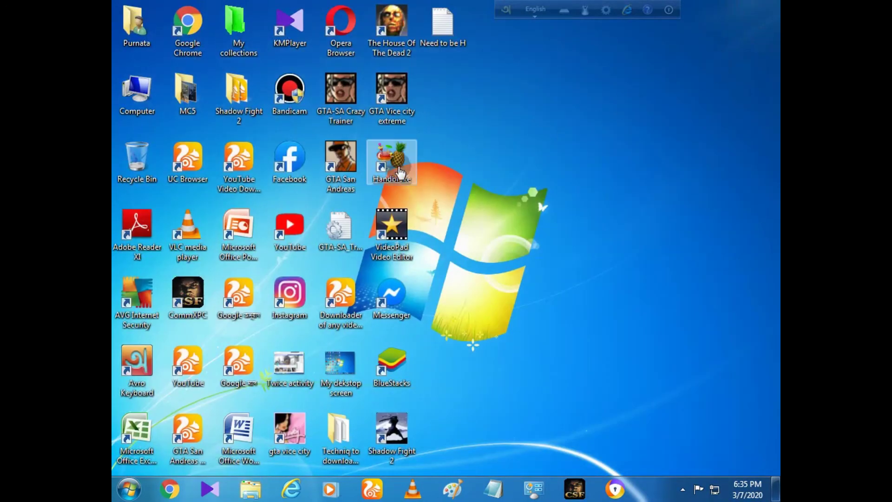